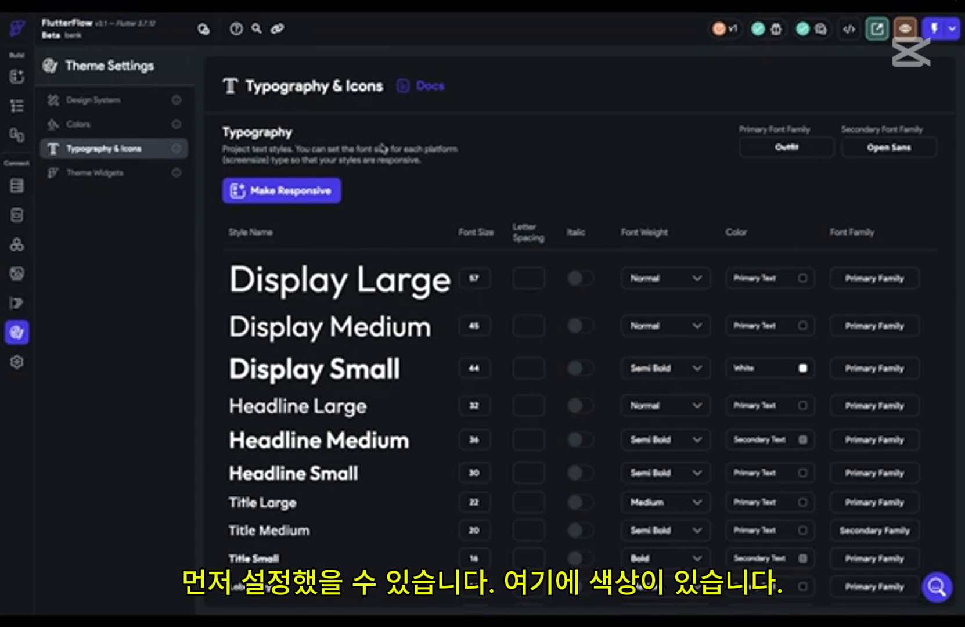
# Step: Review the project's theme colors and browse the preset themes in the theme color preview, leaving it without saving changes
pyautogui.click(78, 124)
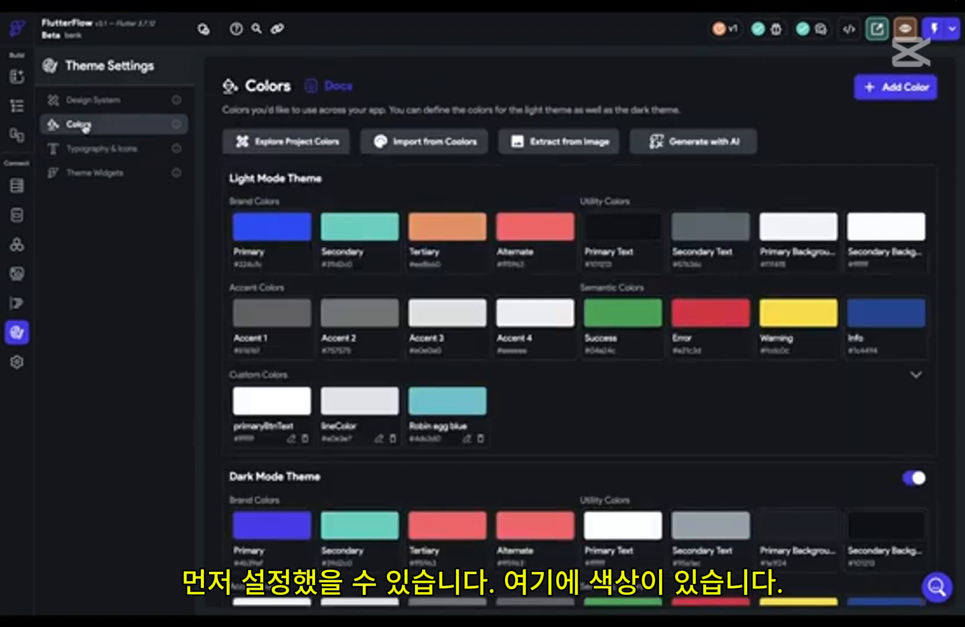
pyautogui.click(269, 141)
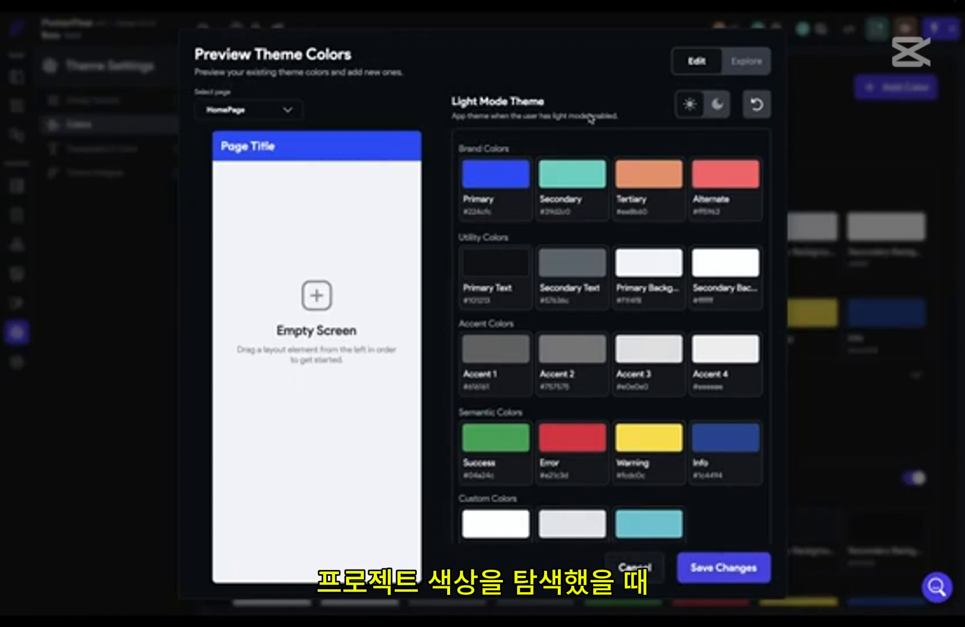
pyautogui.click(750, 61)
pyautogui.scroll(-5, 668, 198)
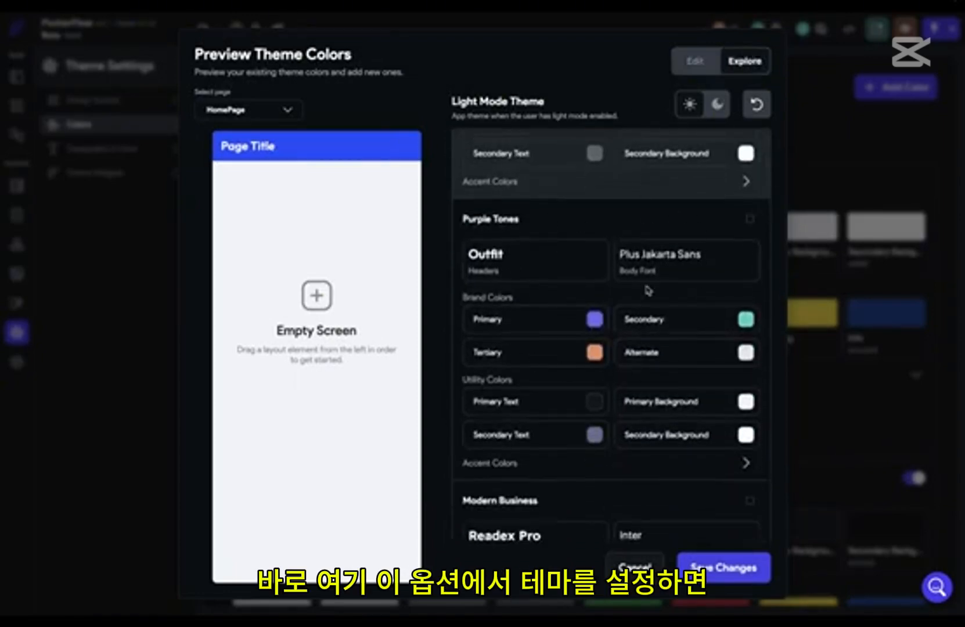
pyautogui.scroll(3, 658, 267)
pyautogui.scroll(3, 658, 267)
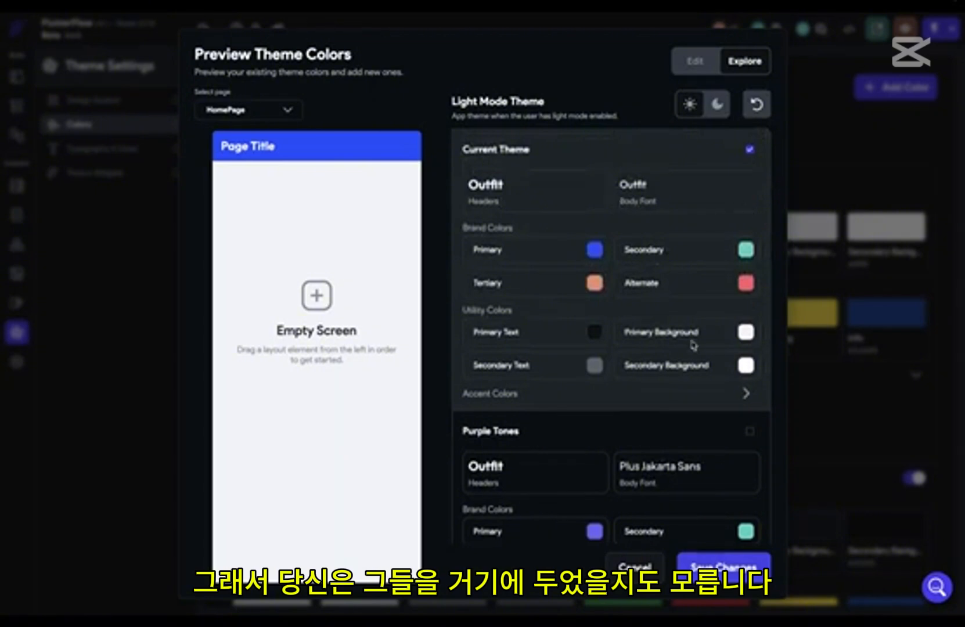
pyautogui.click(635, 567)
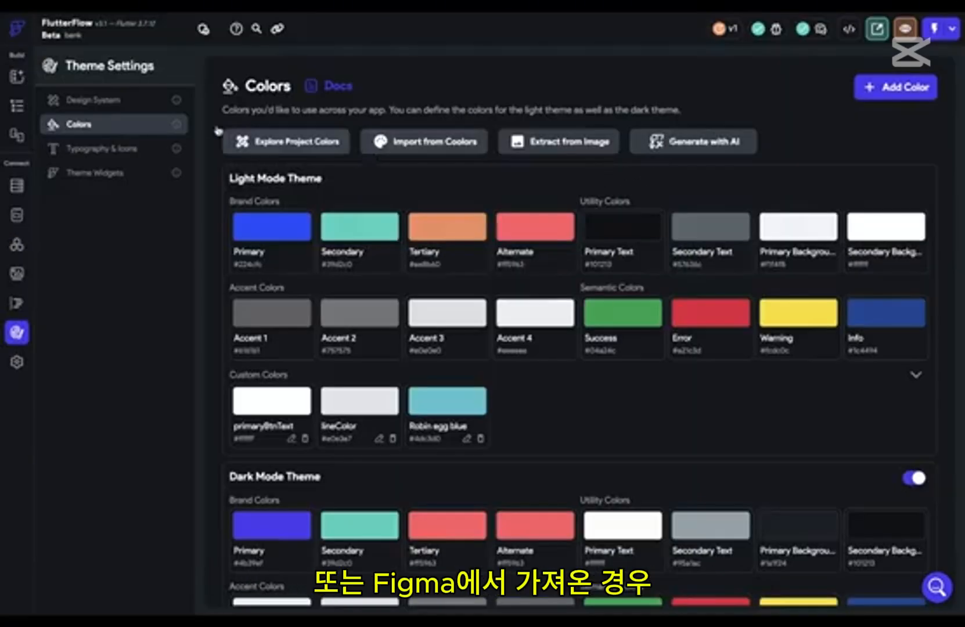
# Step: View the design system settings and examine which font family each typography style uses
pyautogui.click(134, 102)
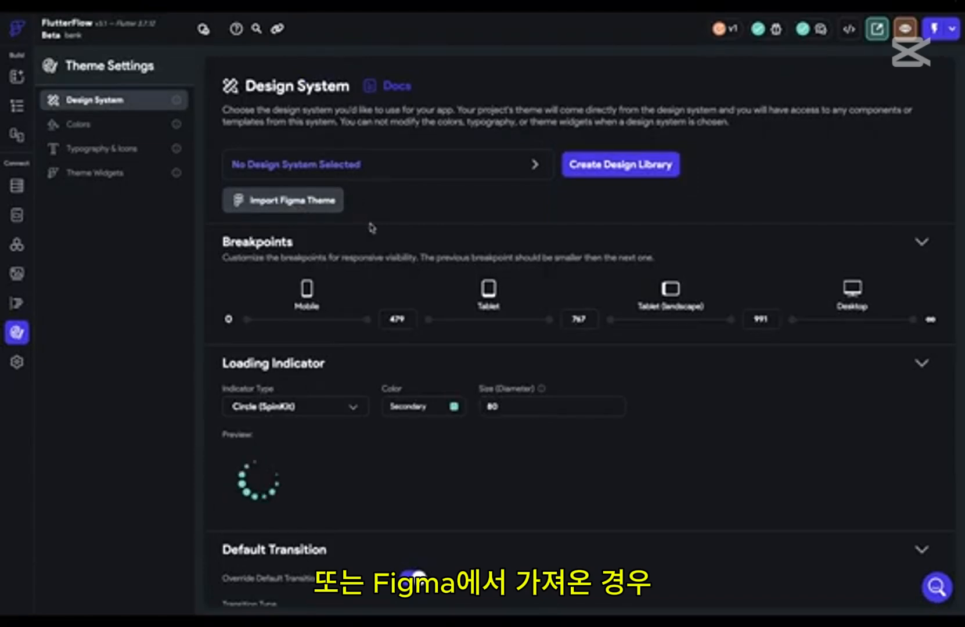
pyautogui.click(127, 153)
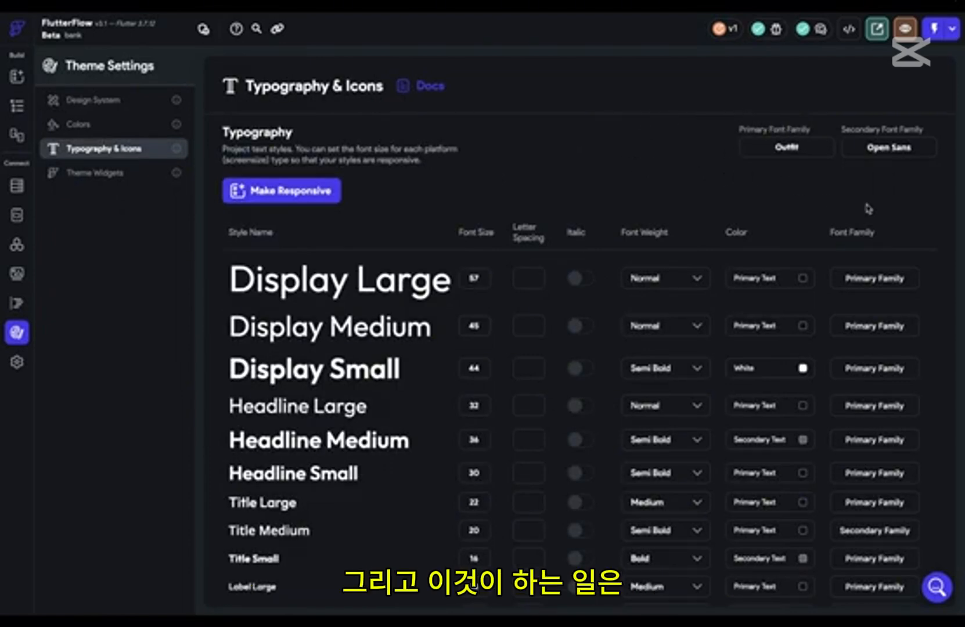
pyautogui.scroll(-3, 906, 238)
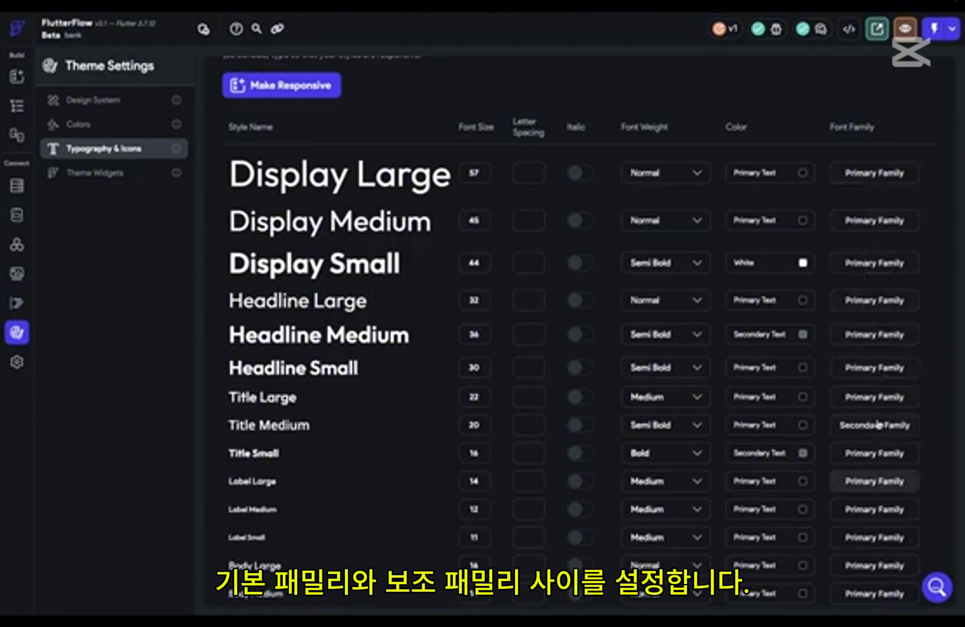
pyautogui.scroll(3, 877, 363)
# Step: Start a custom font for the primary font family, upload the LEMONMILK .otf files and name the family Lemon Milk
pyautogui.click(815, 152)
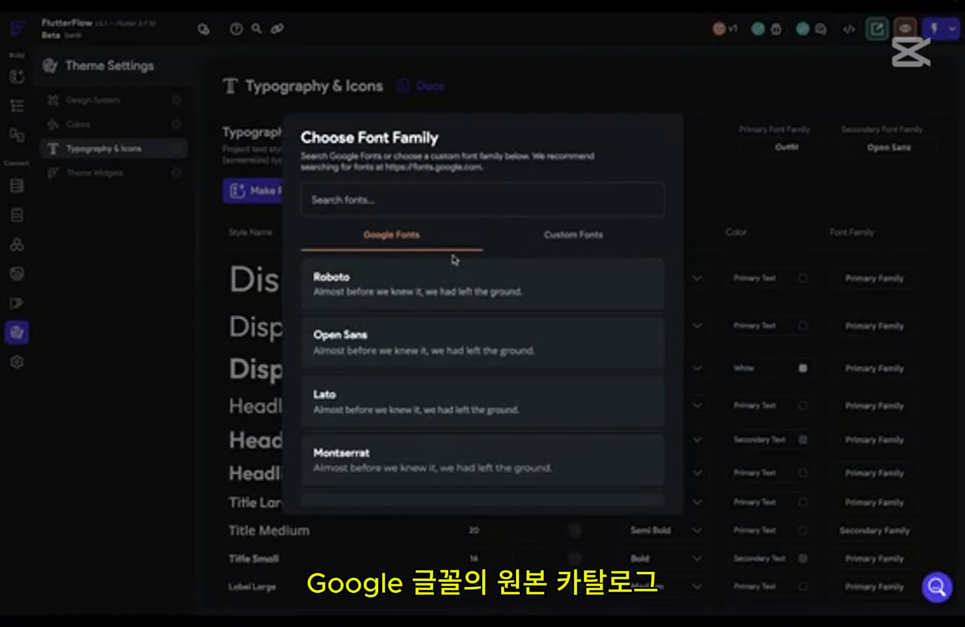
pyautogui.click(556, 241)
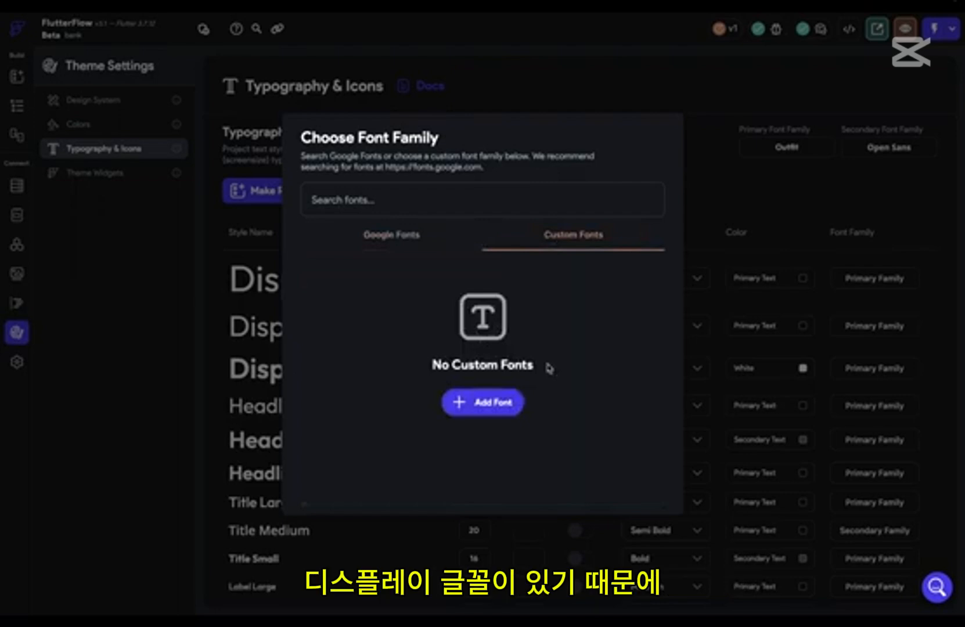
pyautogui.click(479, 403)
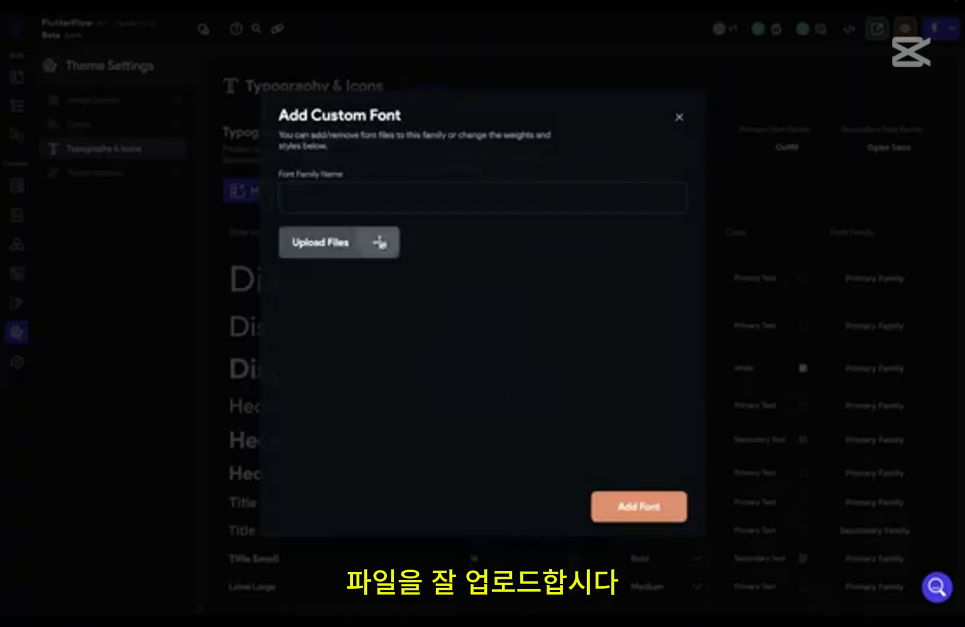
pyautogui.click(381, 243)
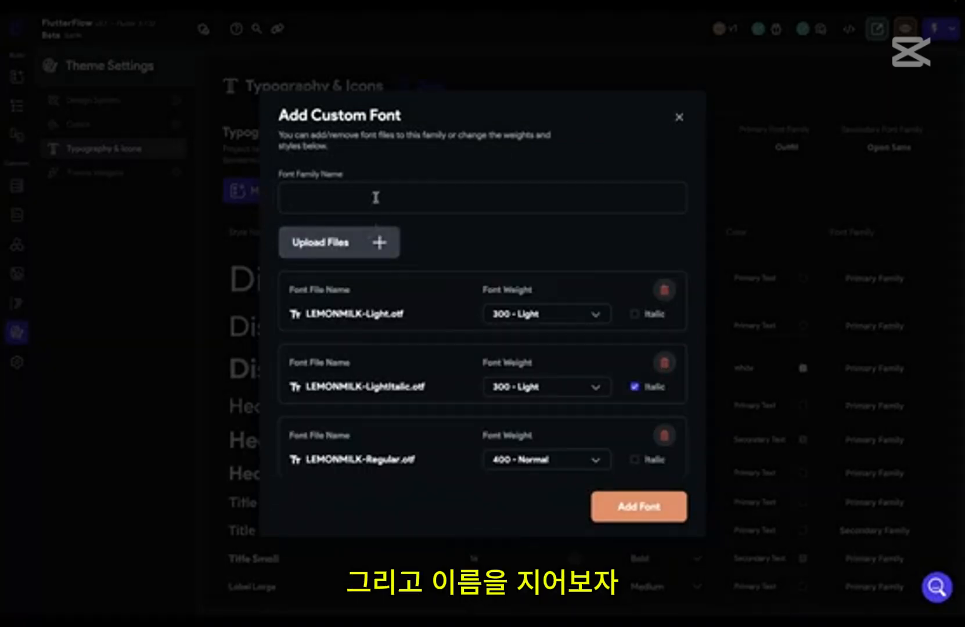
pyautogui.click(376, 197)
pyautogui.write('Lemon Milk')
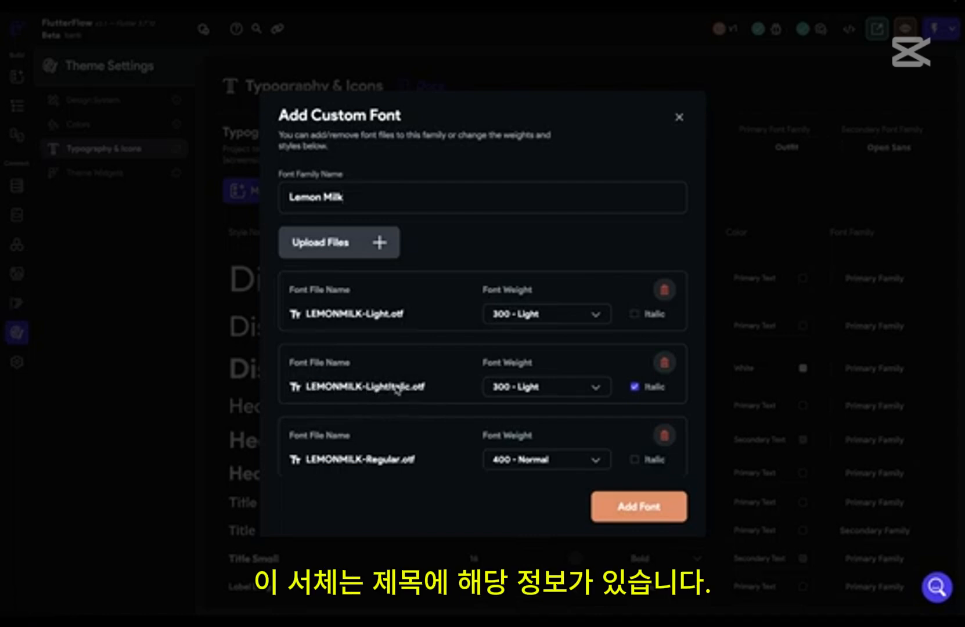
# Step: Check the weight and italic mapping of the uploaded files, add the font and use Lemon Milk as the primary font family
pyautogui.scroll(-6, 438, 388)
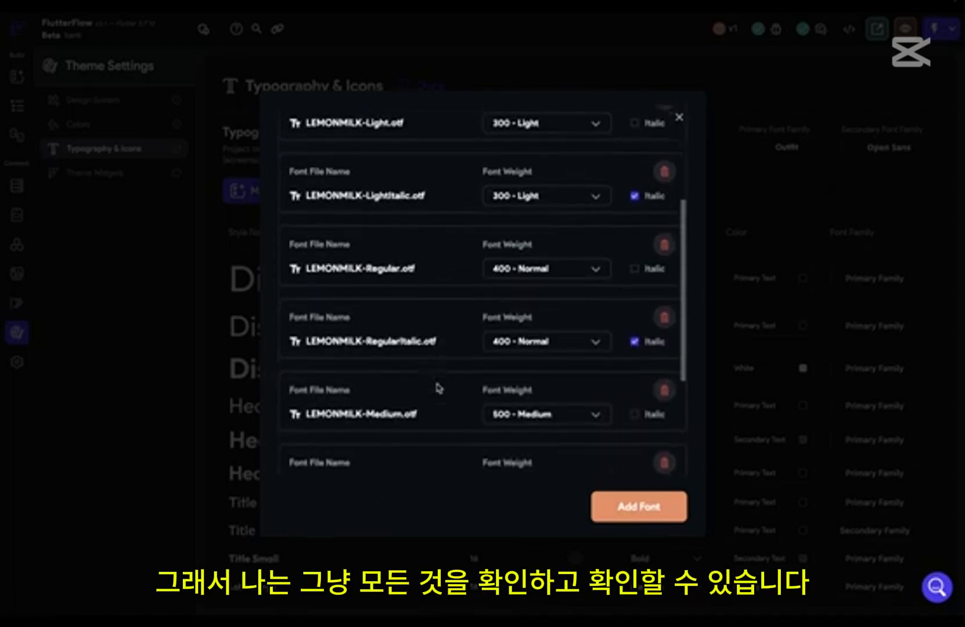
pyautogui.scroll(-2, 439, 388)
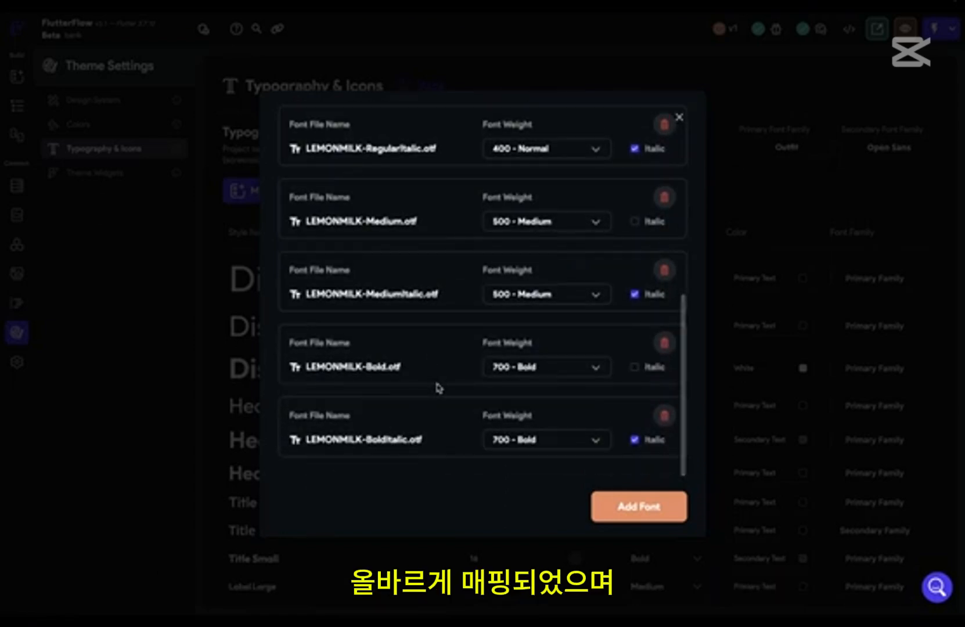
pyautogui.scroll(8, 494, 416)
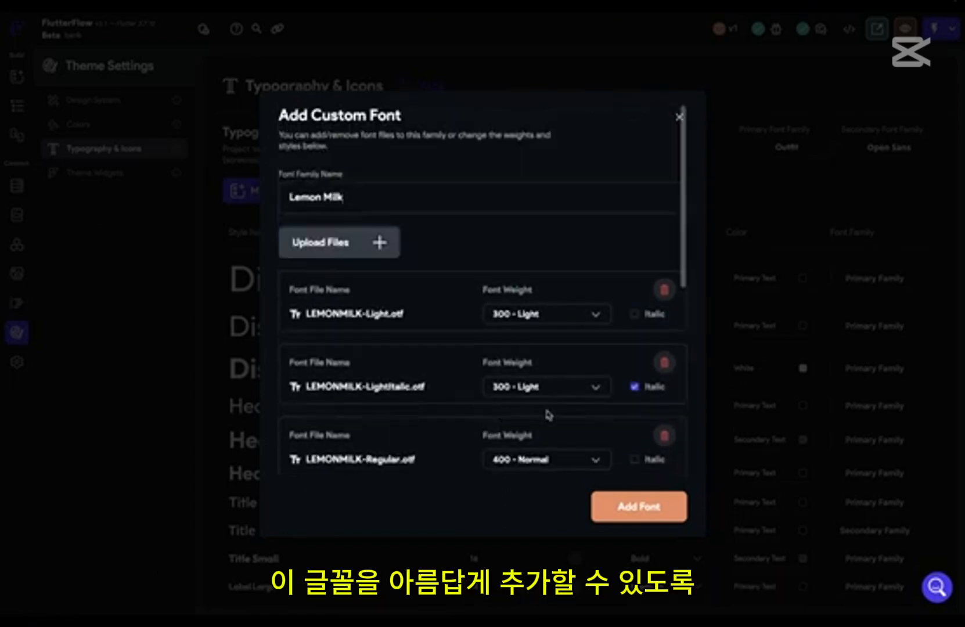
pyautogui.click(629, 506)
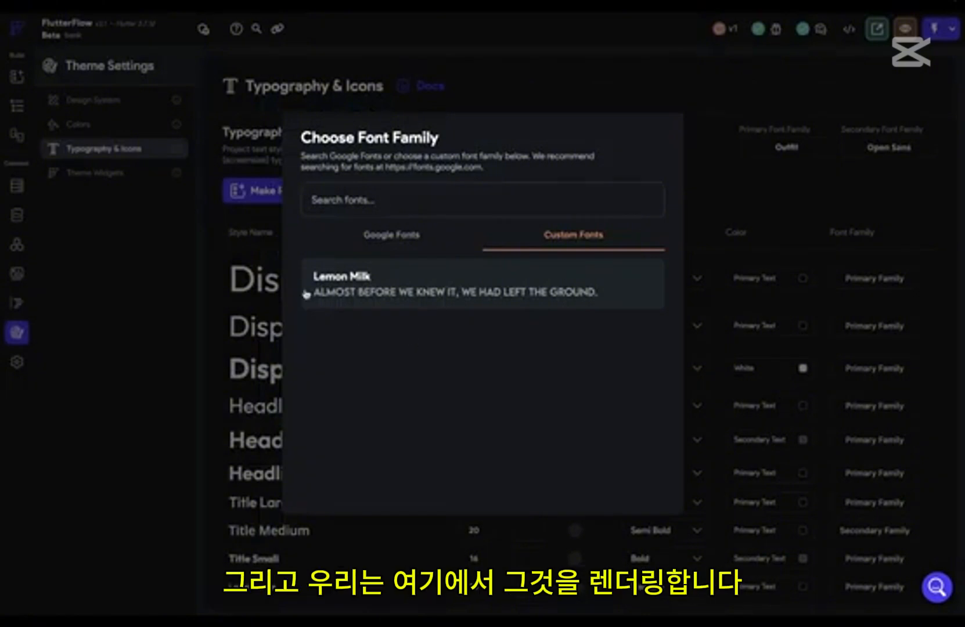
pyautogui.click(457, 294)
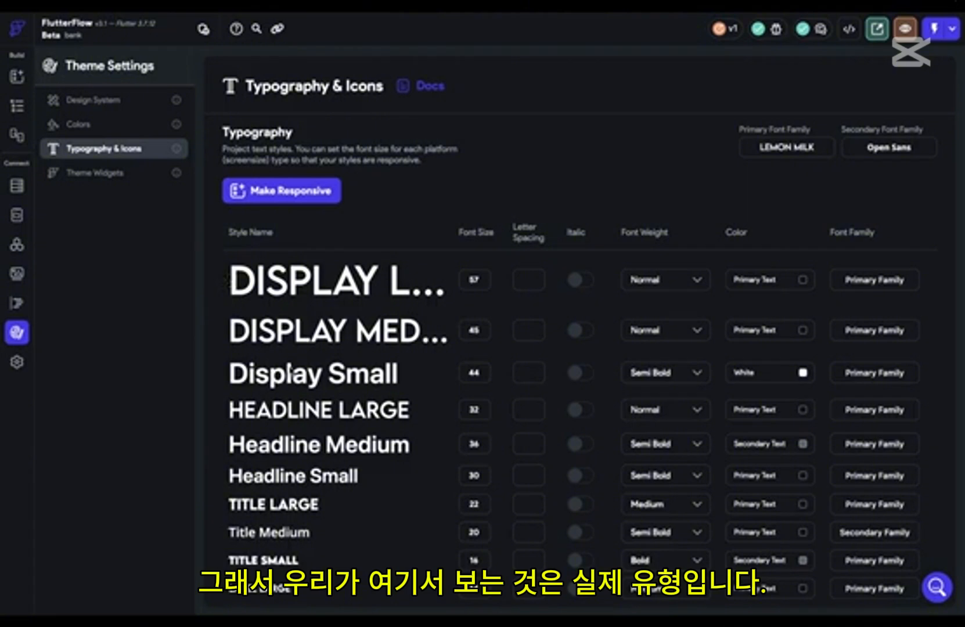
# Step: Try a font size of 12 for the Display Large style
pyautogui.moveTo(479, 279); pyautogui.dragTo(449, 282)
pyautogui.write('12')
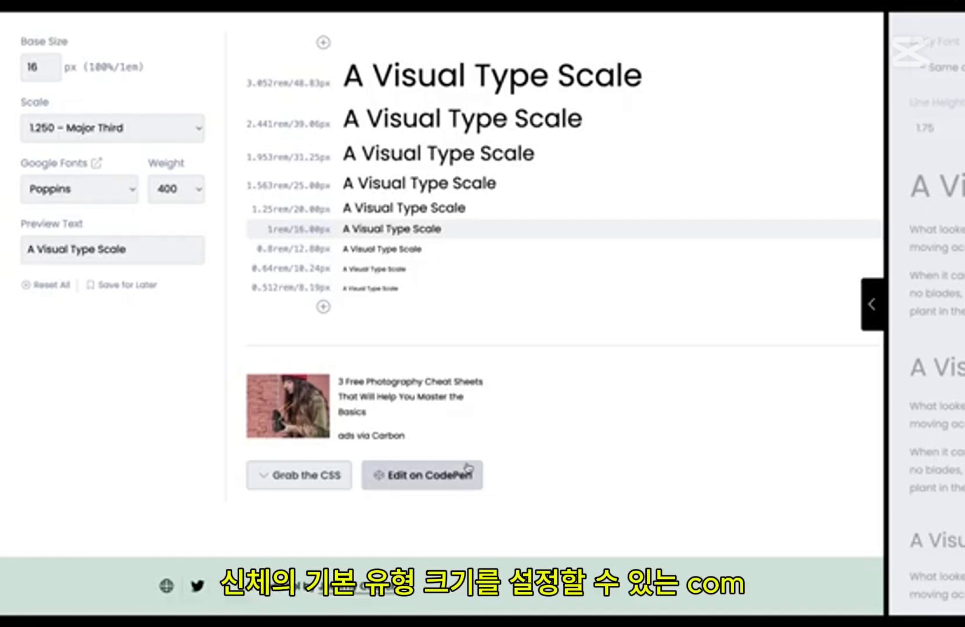
# Step: Switch to the visual type scale web tool and set the base size to 18 px, keeping the 1.250 – Major Third scale
pyautogui.click(43, 72)
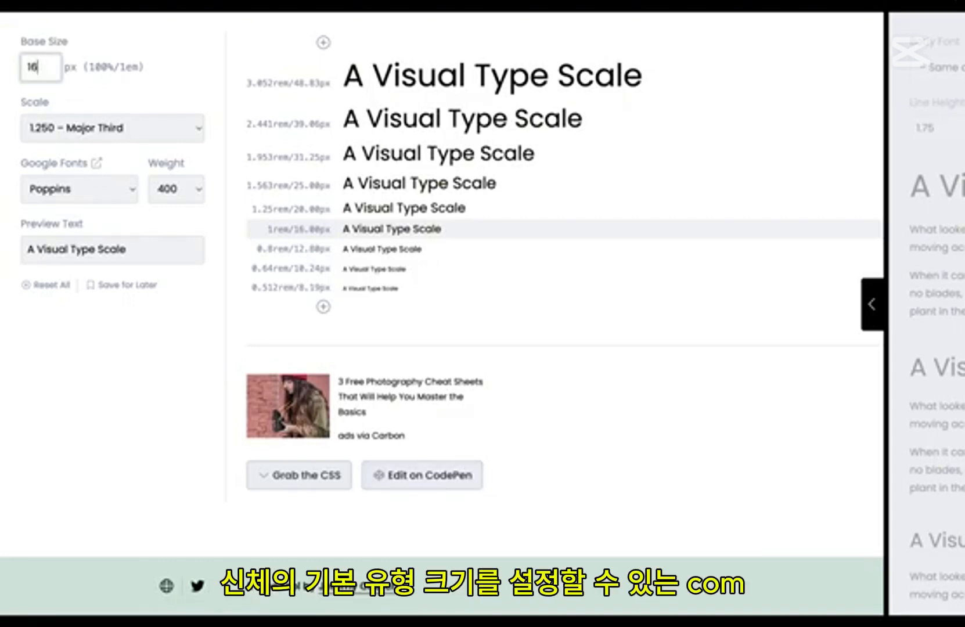
pyautogui.press('BackSpace')
pyautogui.write('8')
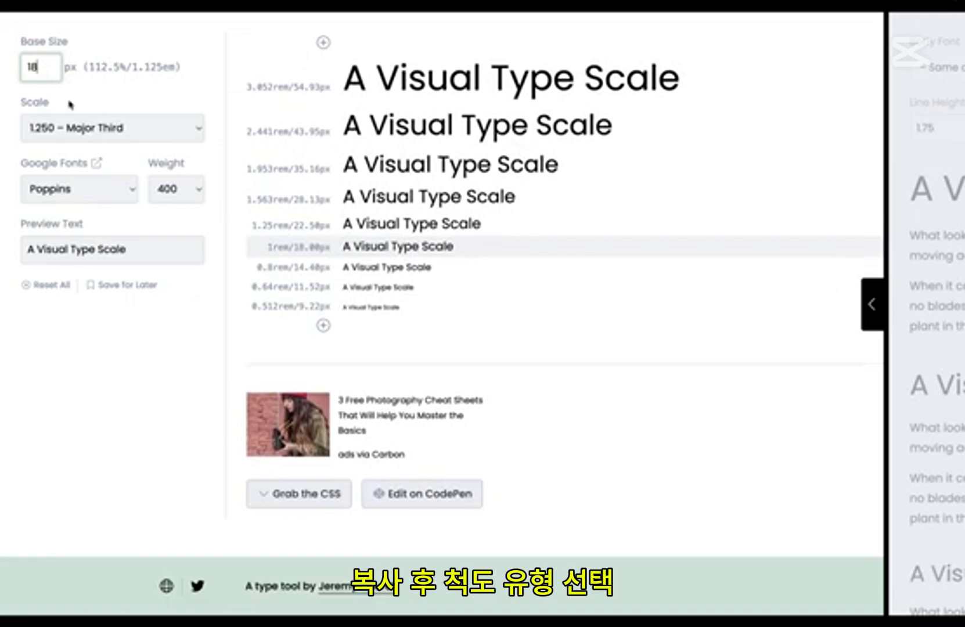
pyautogui.click(86, 129)
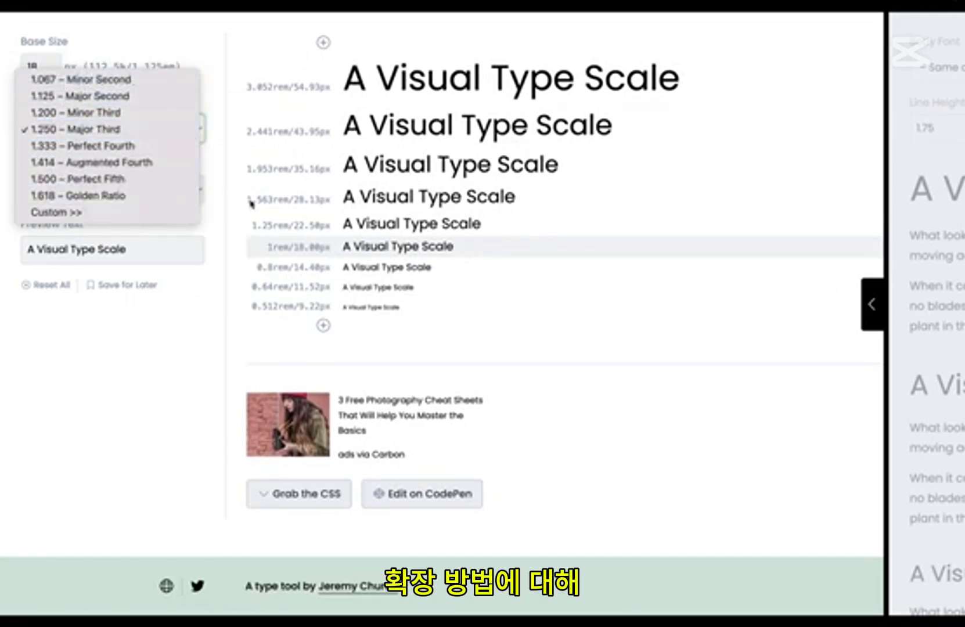
pyautogui.click(218, 67)
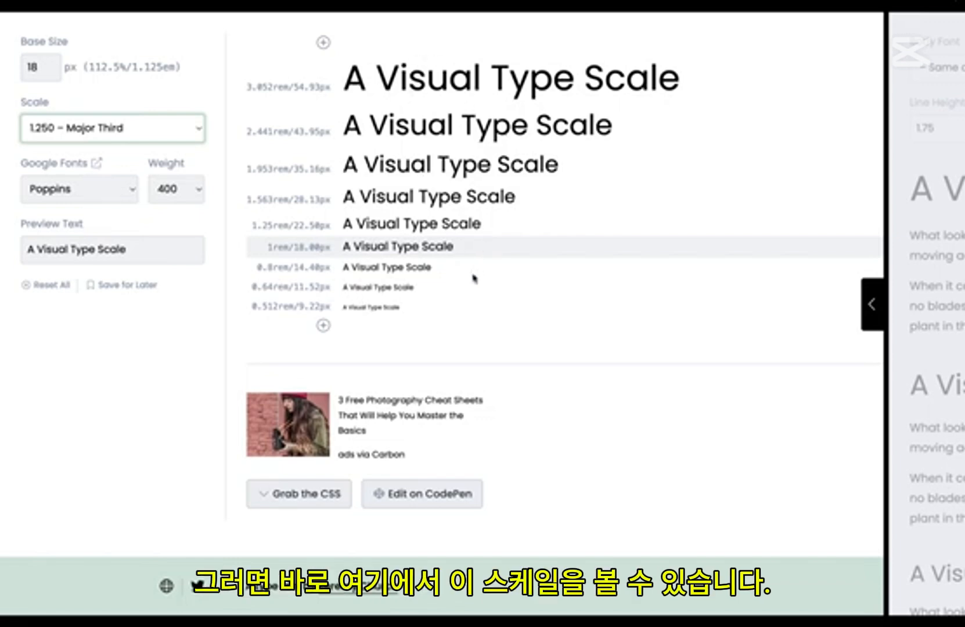
# Step: Examine the pixel sizes of the type scale and the expanded preview of headings with body text, returning to the size list
pyautogui.moveTo(294, 199); pyautogui.dragTo(308, 199)
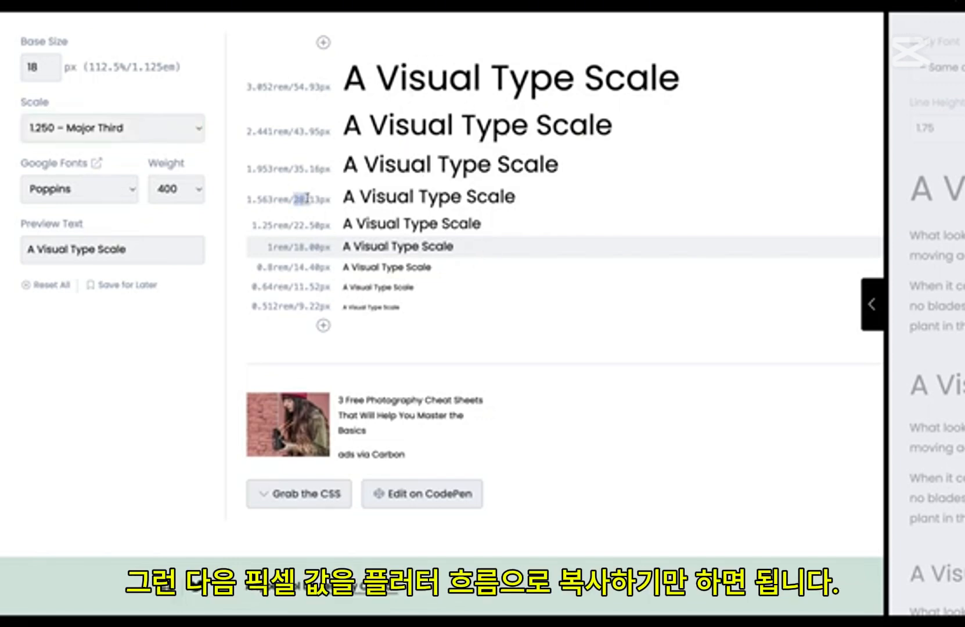
pyautogui.click(706, 293)
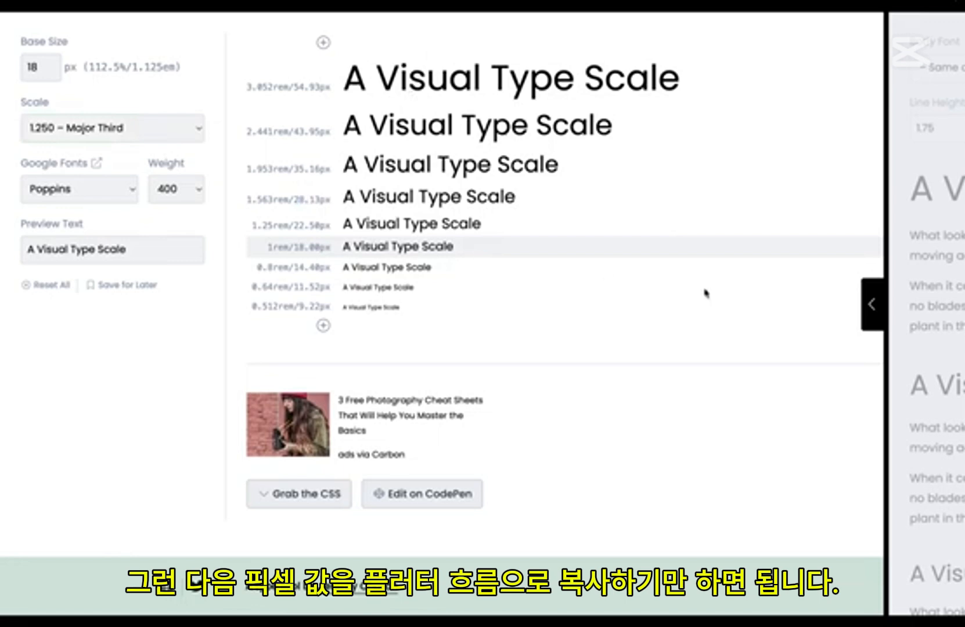
pyautogui.click(871, 308)
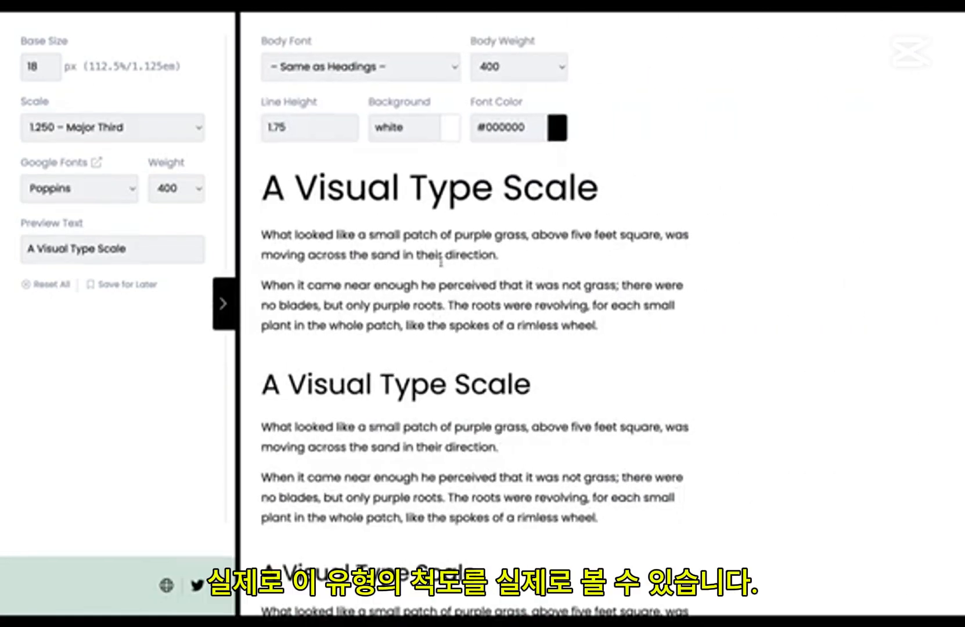
pyautogui.scroll(-2, 441, 270)
pyautogui.scroll(2, 441, 262)
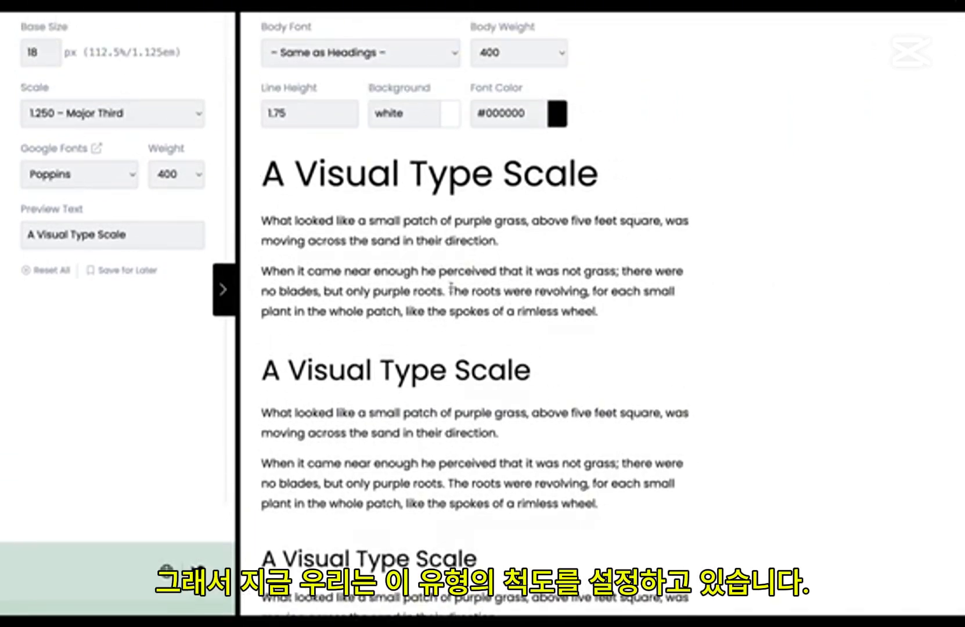
pyautogui.scroll(-3, 452, 286)
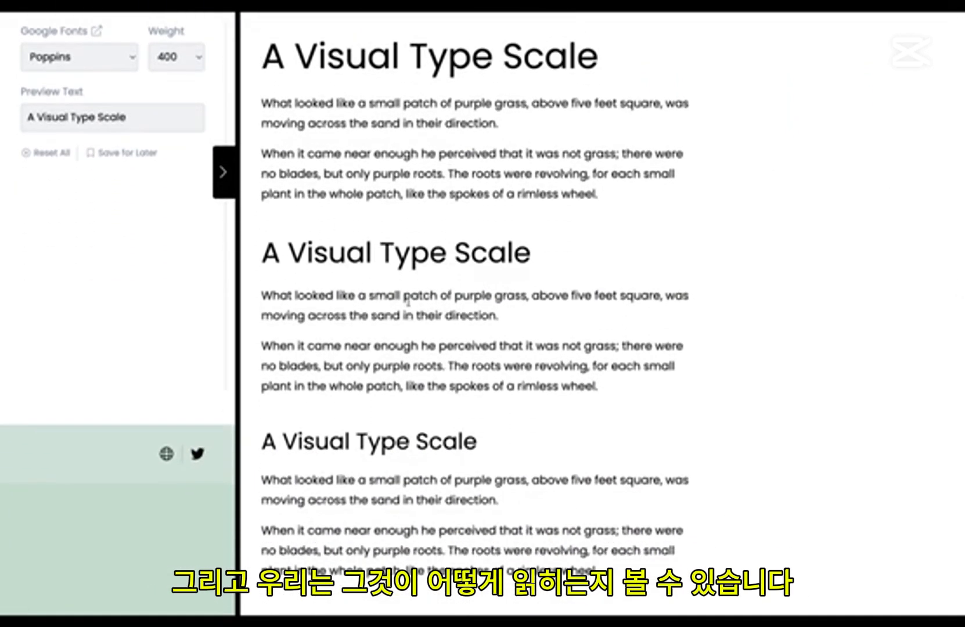
pyautogui.click(225, 174)
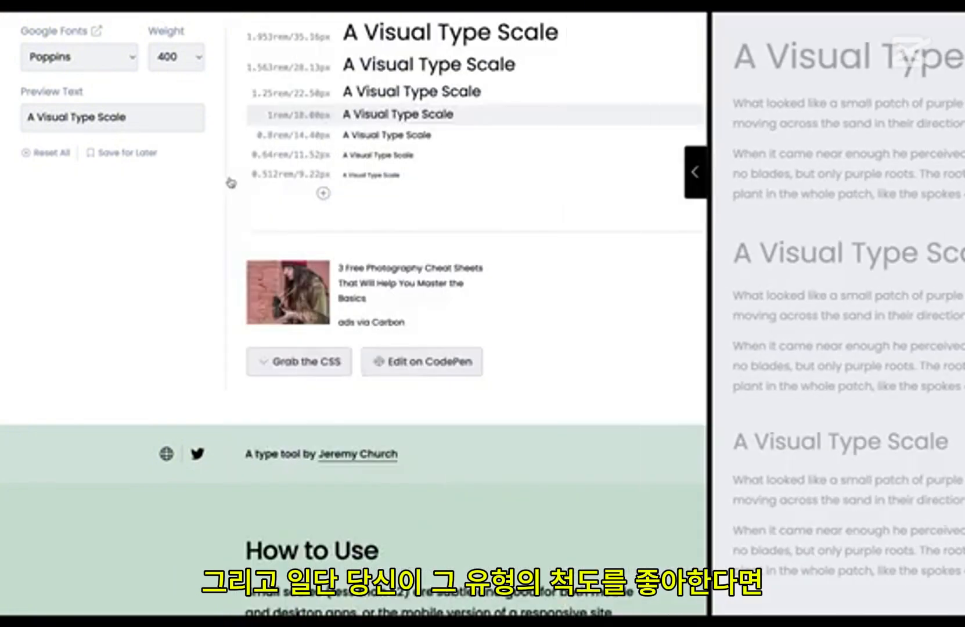
pyautogui.scroll(3, 418, 209)
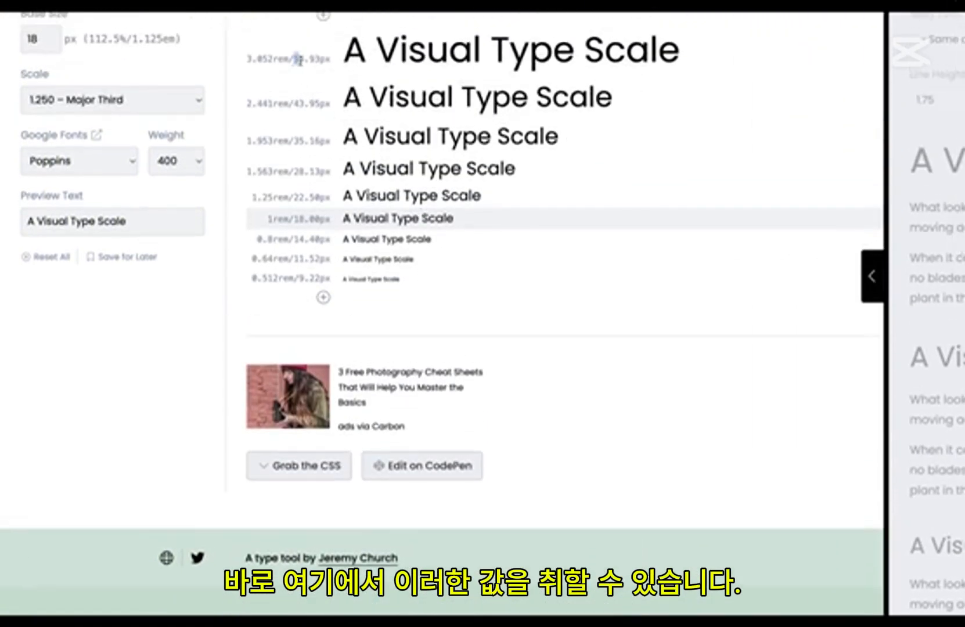
pyautogui.scroll(1, 306, 60)
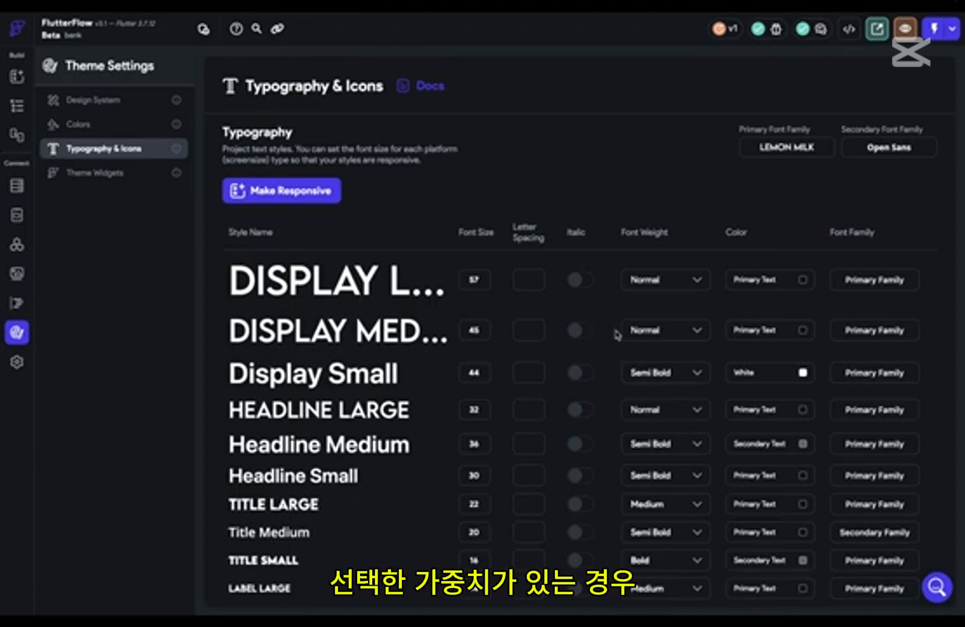
# Step: Turn on italic for the Display Medium style in FlutterFlow's typography settings and view its text color choices without applying any
pyautogui.click(645, 331)
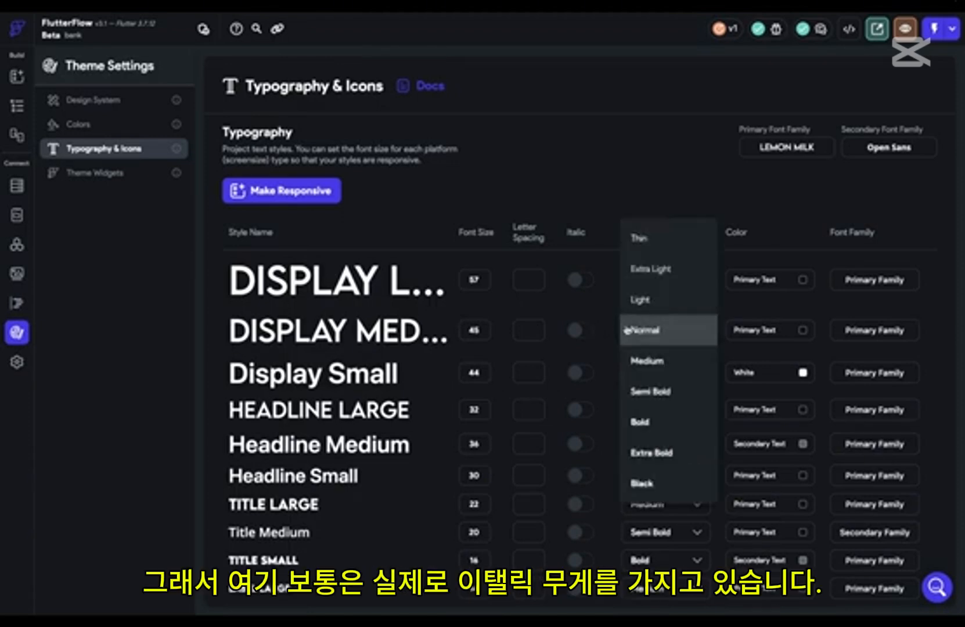
pyautogui.click(577, 329)
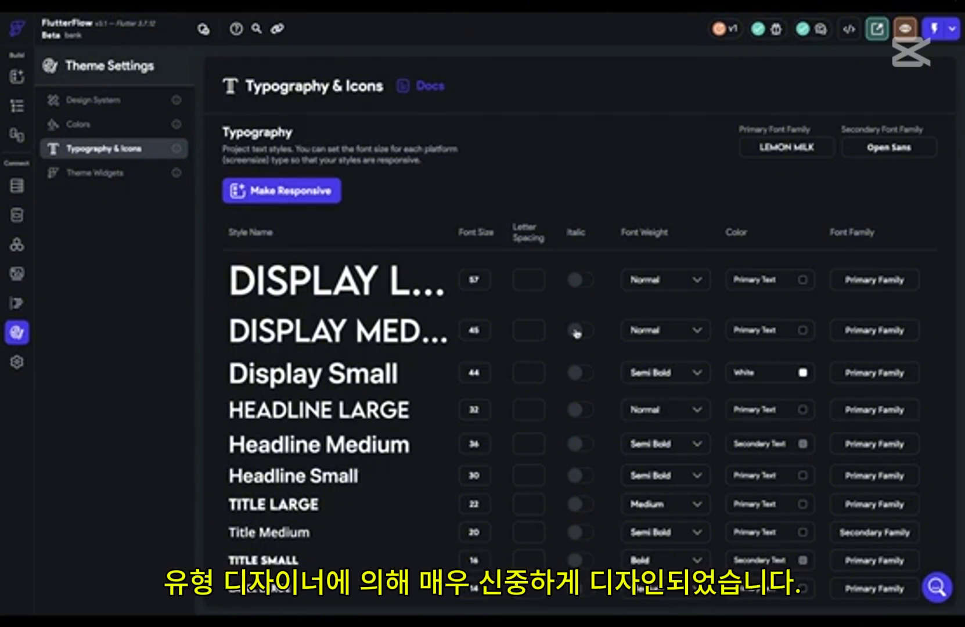
pyautogui.click(576, 331)
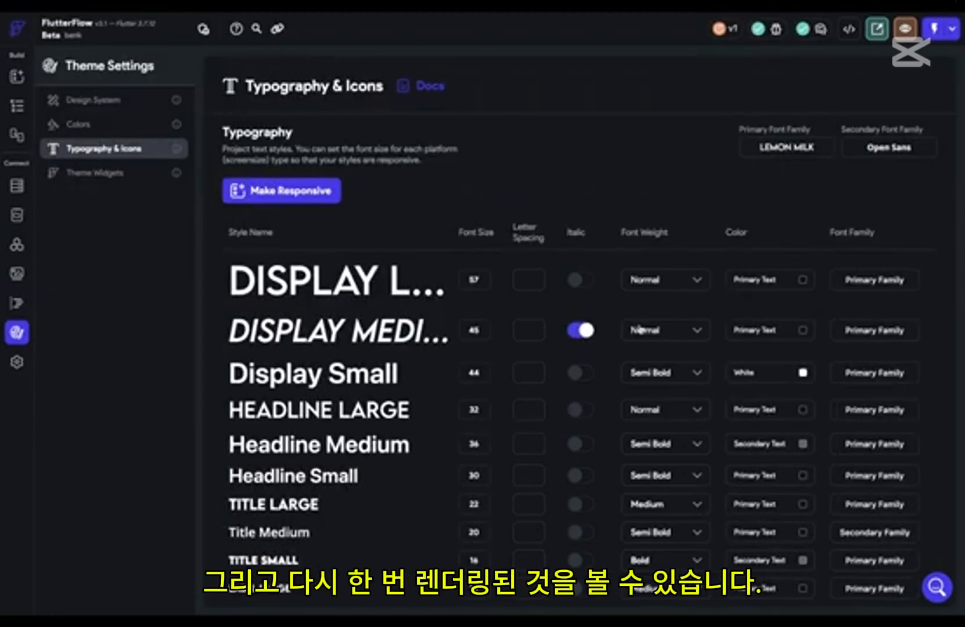
pyautogui.click(802, 332)
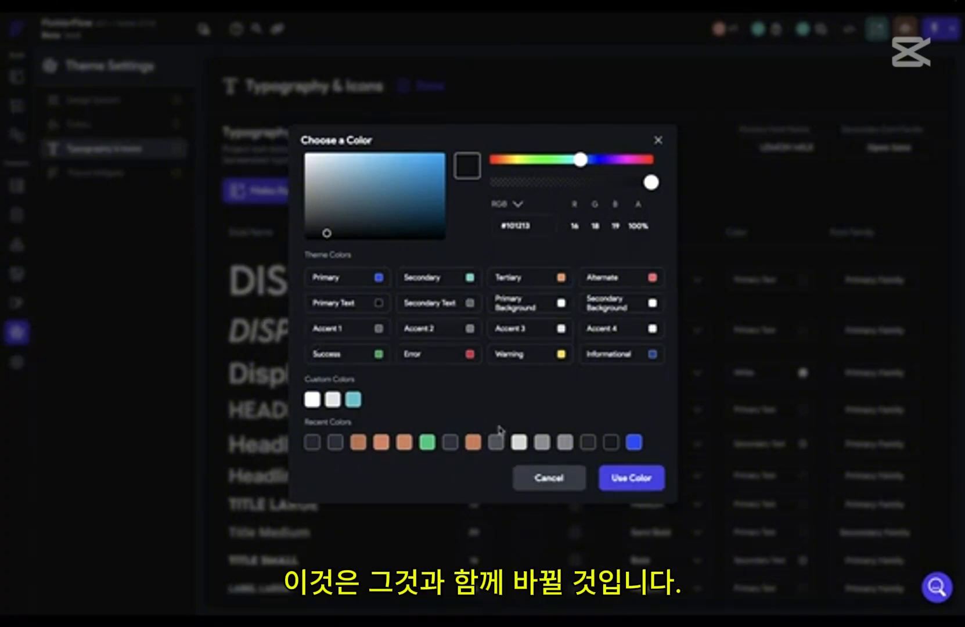
pyautogui.click(549, 476)
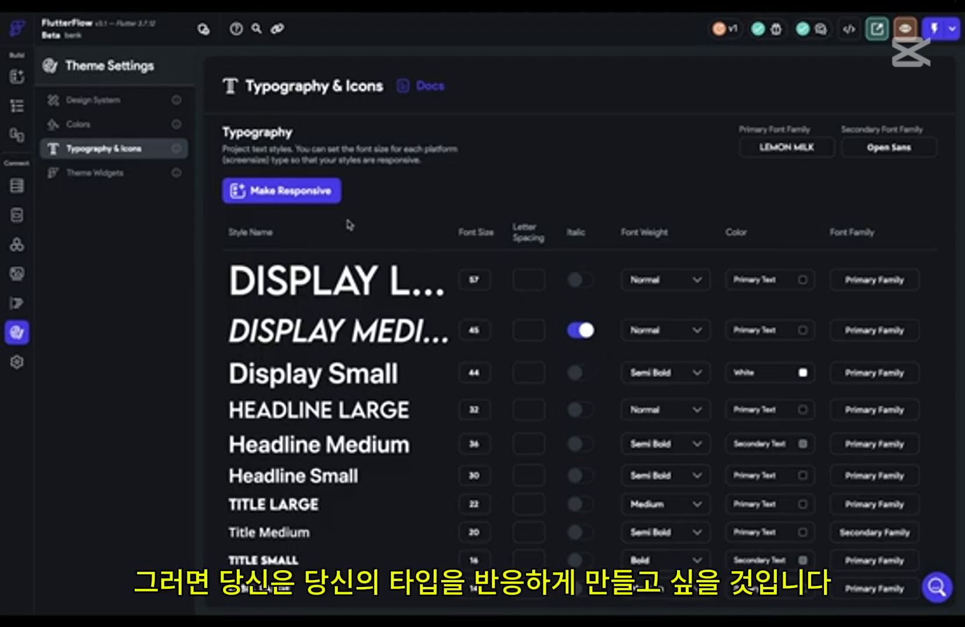
# Step: Make the typography responsive and view the style settings for tablet and desktop
pyautogui.click(312, 200)
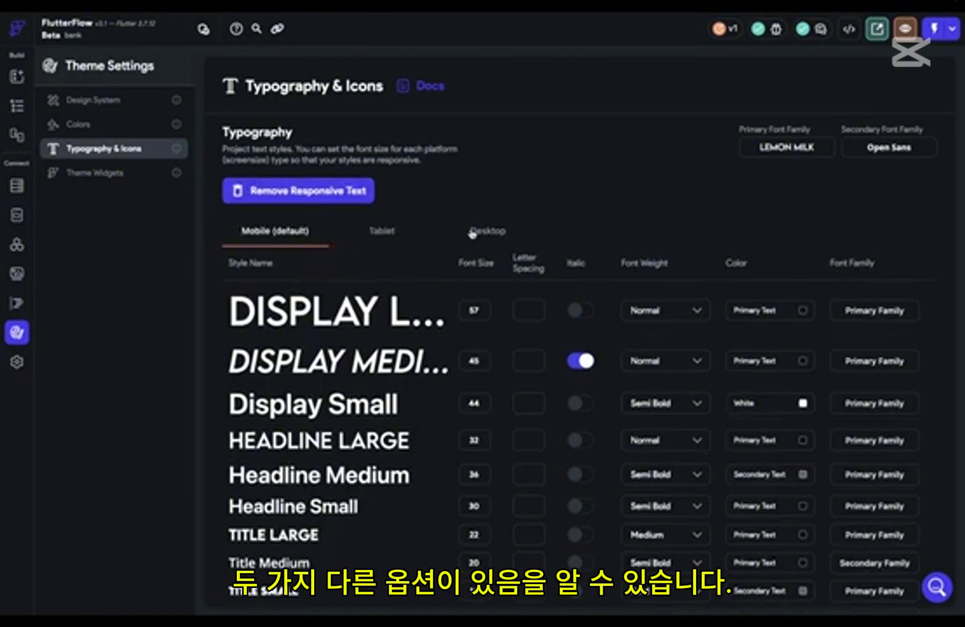
pyautogui.click(394, 233)
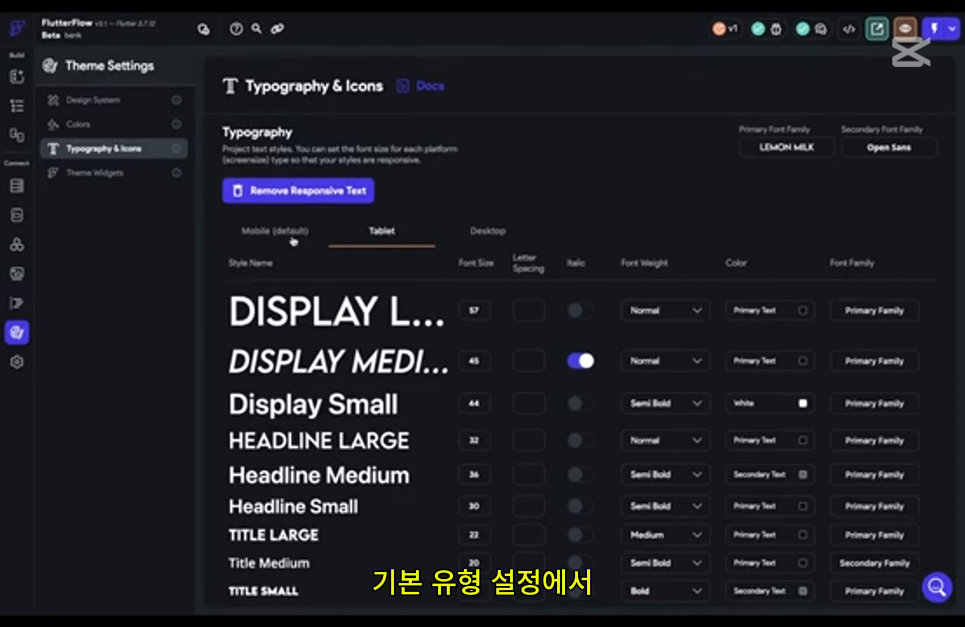
pyautogui.click(494, 232)
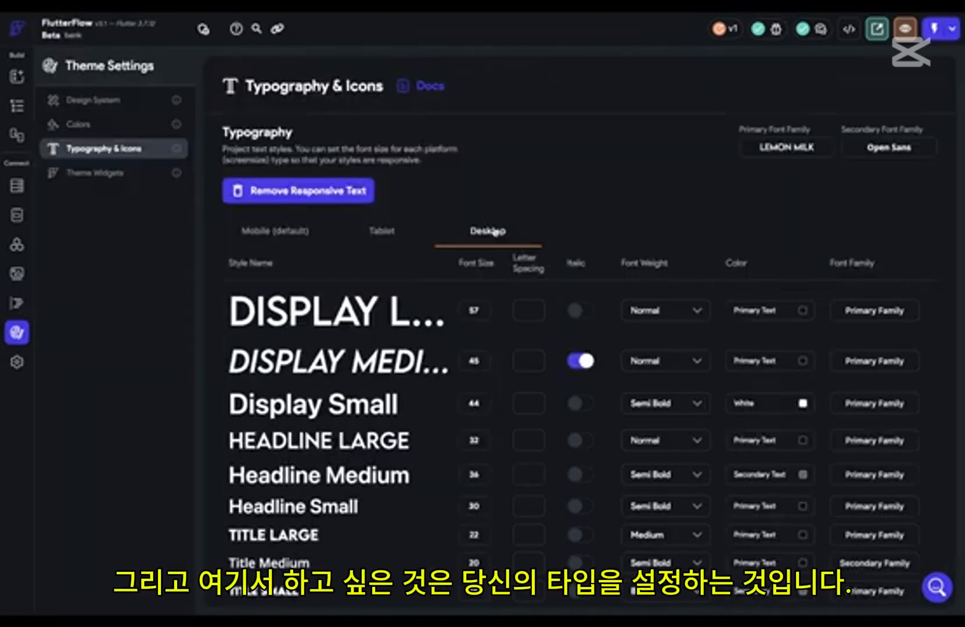